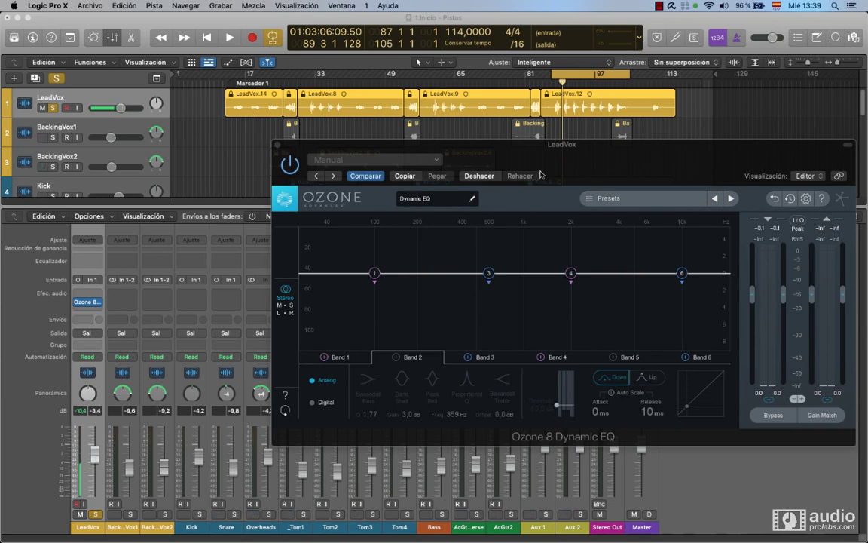
Enable Band 2 in the Ozone Dynamic EQ and try its different filter shapes, settling on Band Shelf.
left_click_drag(554, 154, 470, 105)
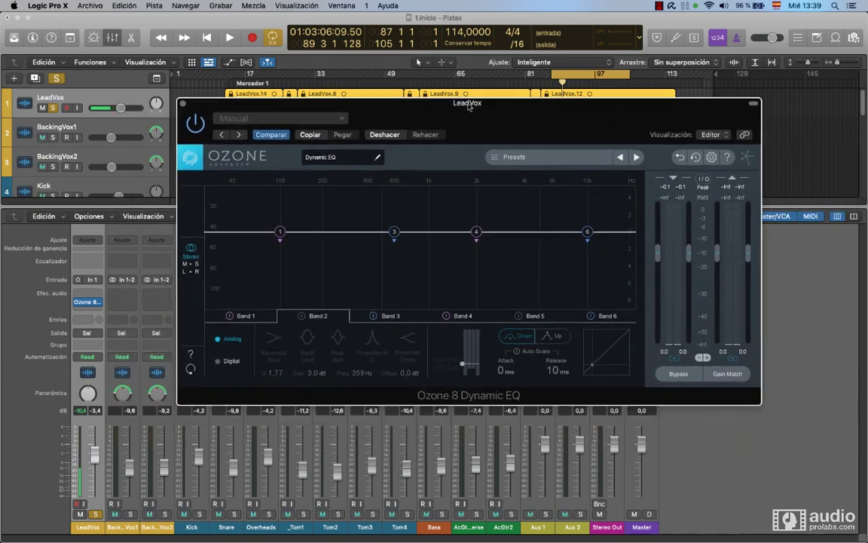
left_click(301, 317)
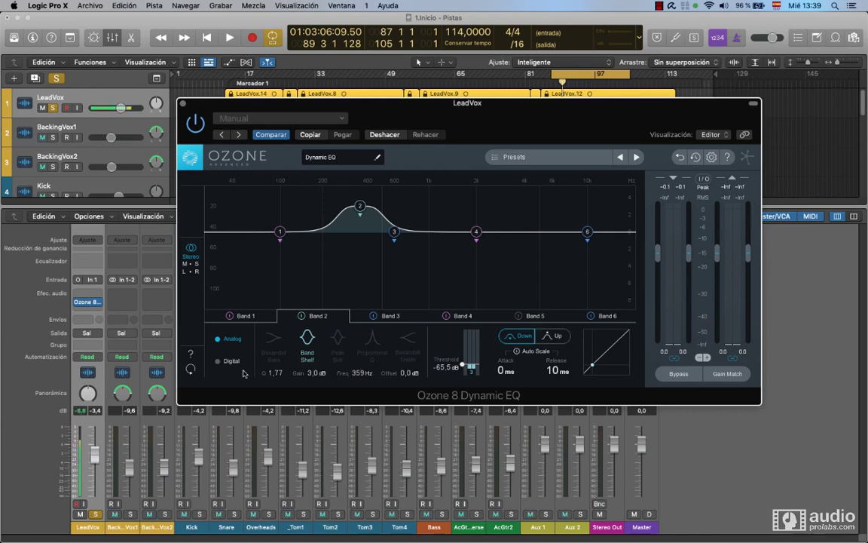
left_click(337, 339)
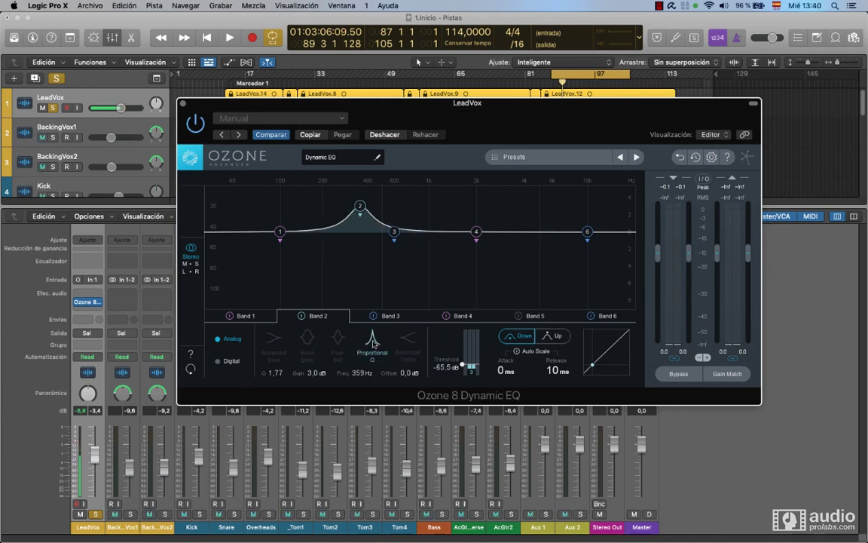
scroll(366, 339, "down", 1)
left_click(370, 339)
left_click(337, 339)
left_click(306, 340)
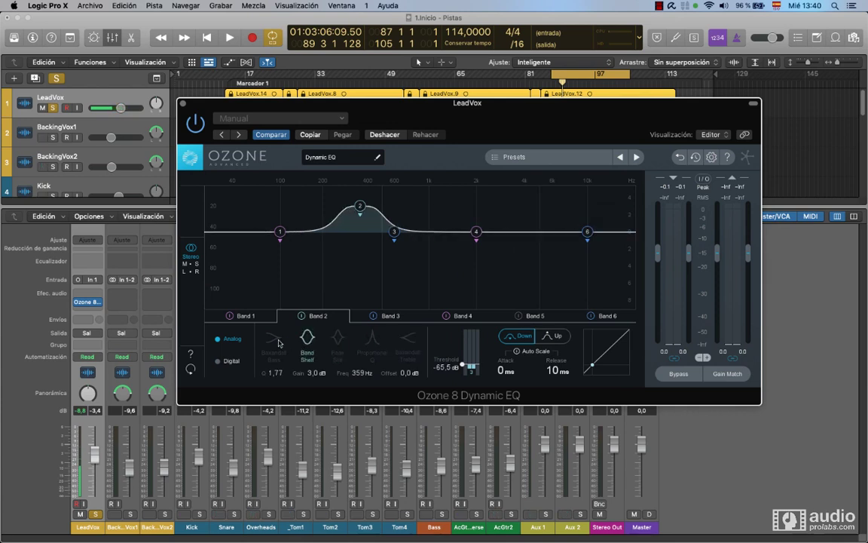
left_click(275, 339)
left_click(313, 342)
Set Band 2's threshold to about -31.3 dB and switch its dynamic direction to Up.
left_click_drag(462, 365, 459, 350)
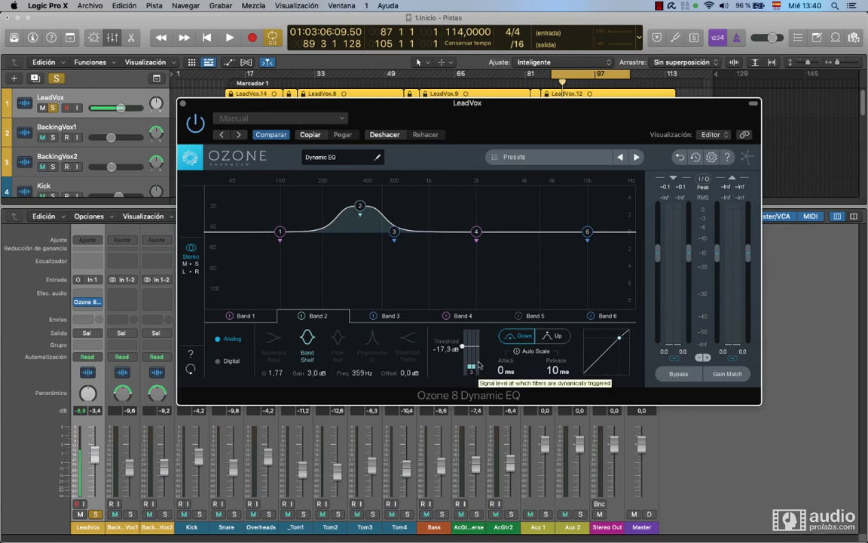
left_click_drag(462, 350, 464, 357)
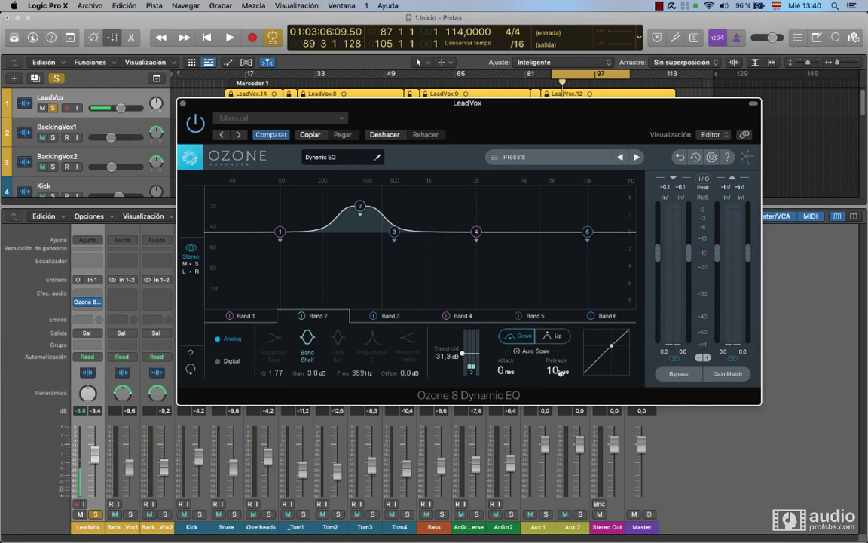
left_click(524, 340)
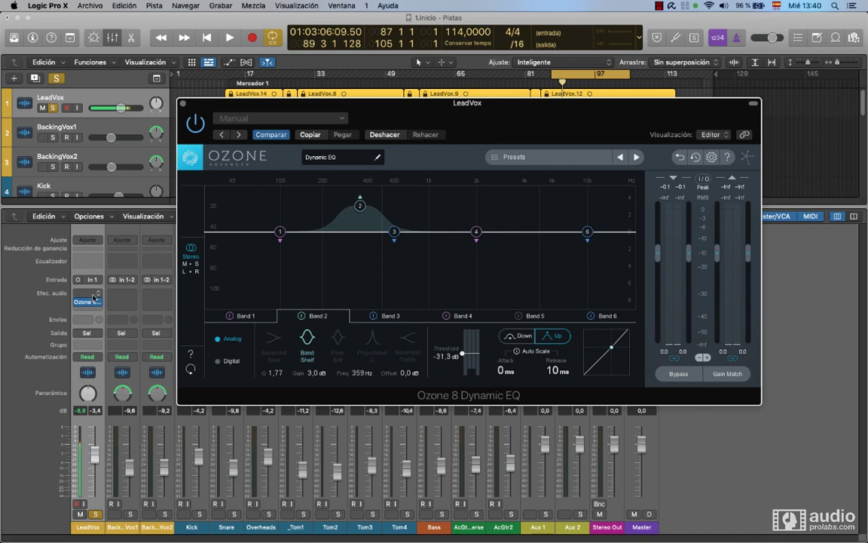
Insert Waves F6 Dinamic EQ above Ozone on the LeadVox channel and boost its band 3 by about 8 dB near 457 Hz.
left_click(96, 298)
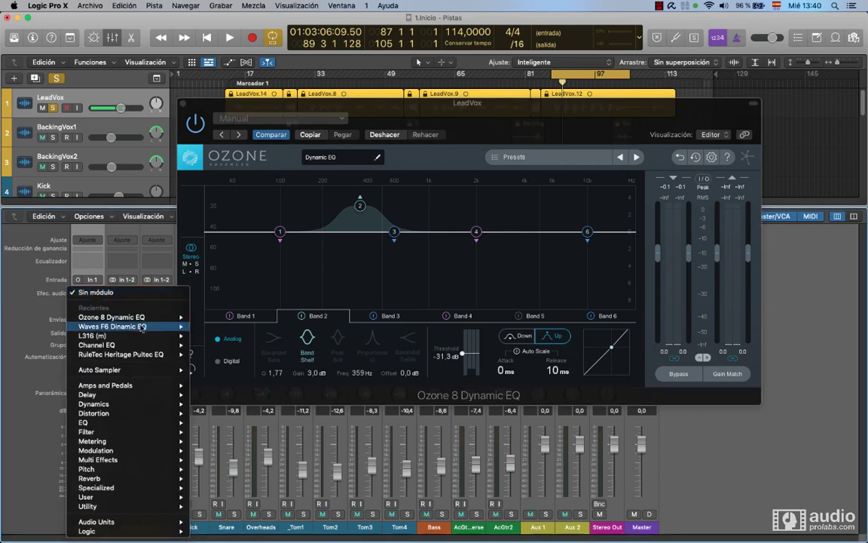
mouse_move(150, 326)
left_click(210, 328)
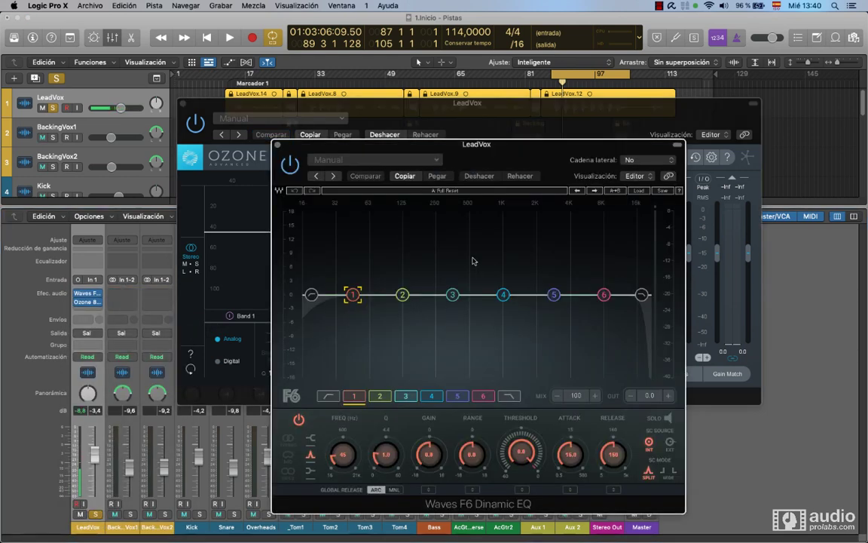
left_click_drag(479, 149, 443, 87)
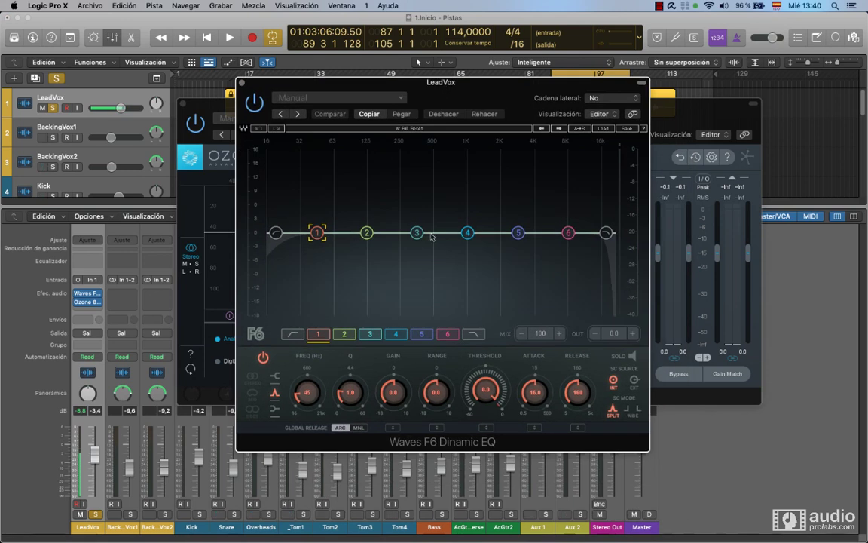
left_click_drag(416, 232, 428, 195)
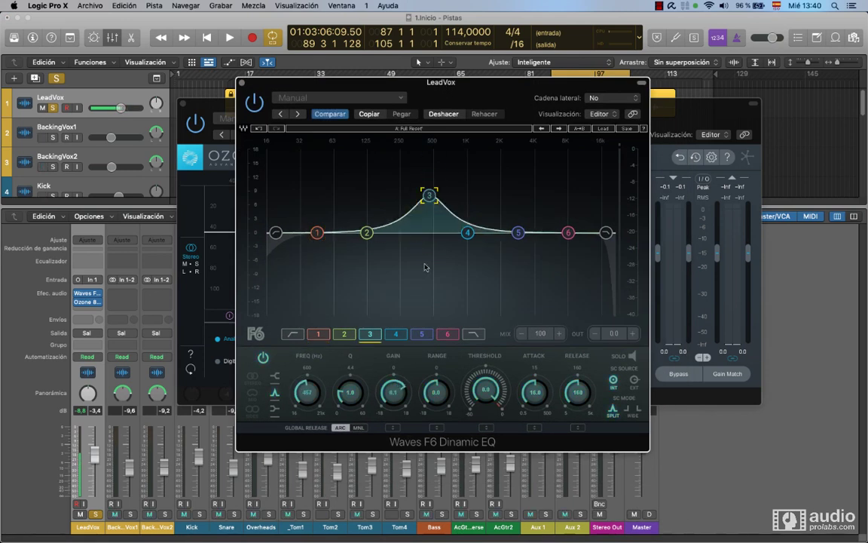
Lower F6 band 4's threshold to about -14 dB, shorten its attack and release, and briefly solo the band.
left_click(397, 336)
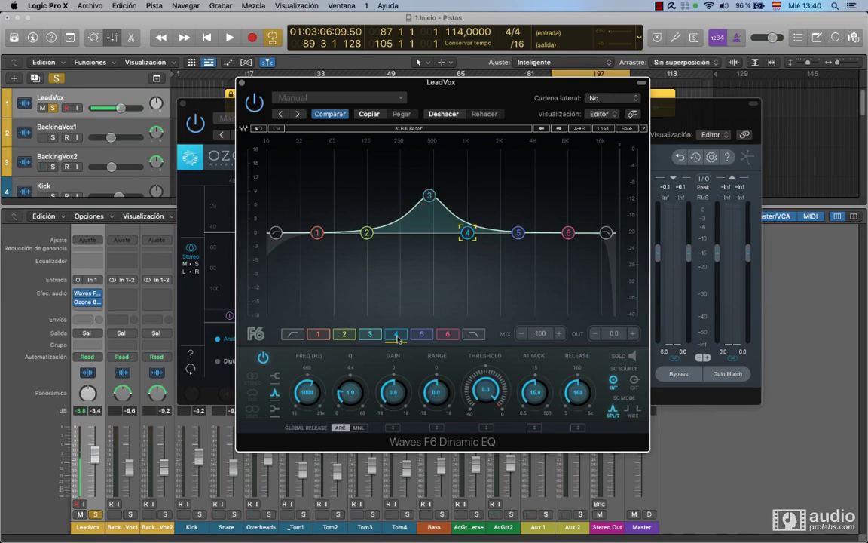
left_click(381, 337)
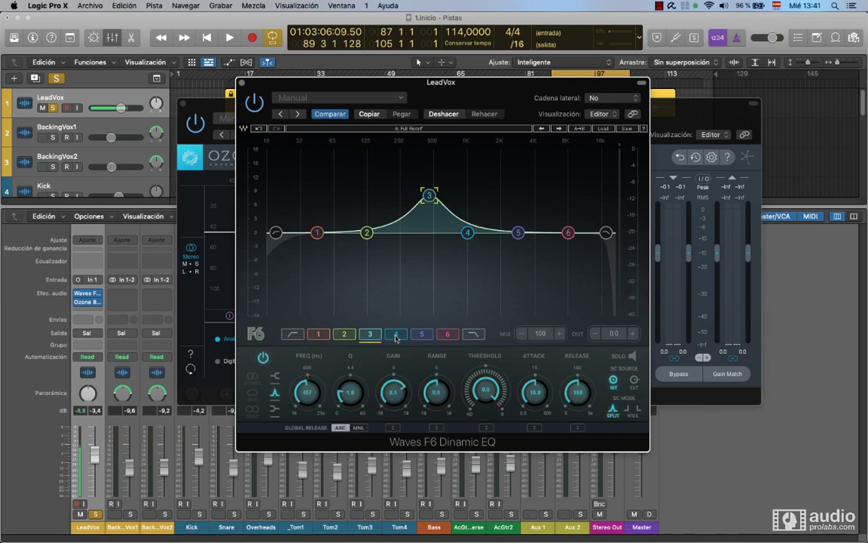
left_click(396, 336)
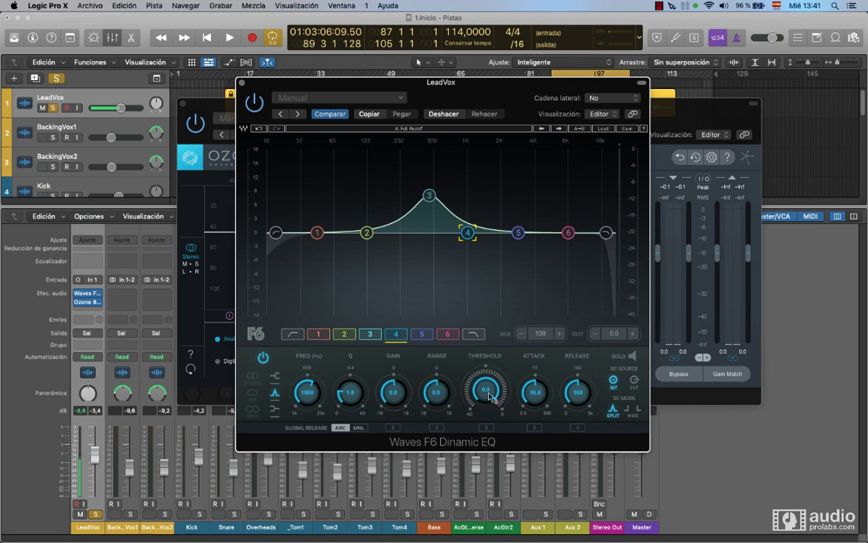
left_click_drag(484, 389, 485, 403)
left_click_drag(535, 392, 539, 425)
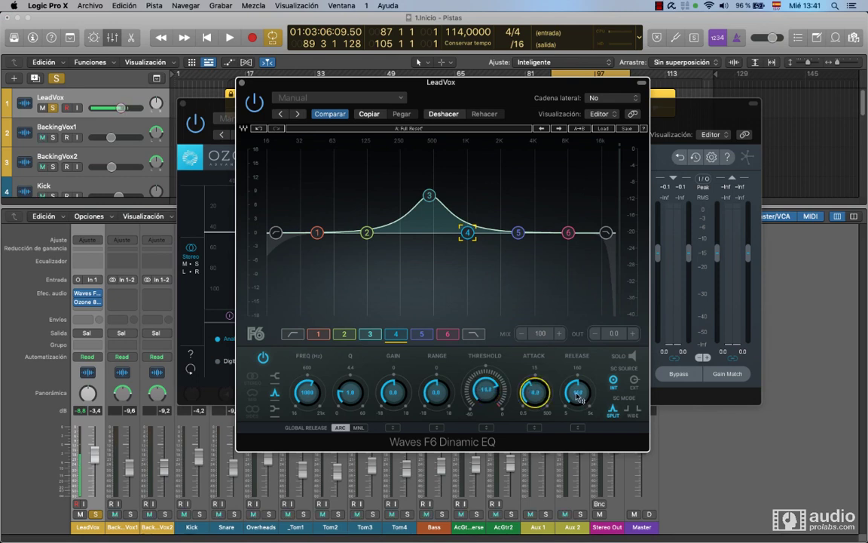
left_click_drag(578, 398, 578, 393)
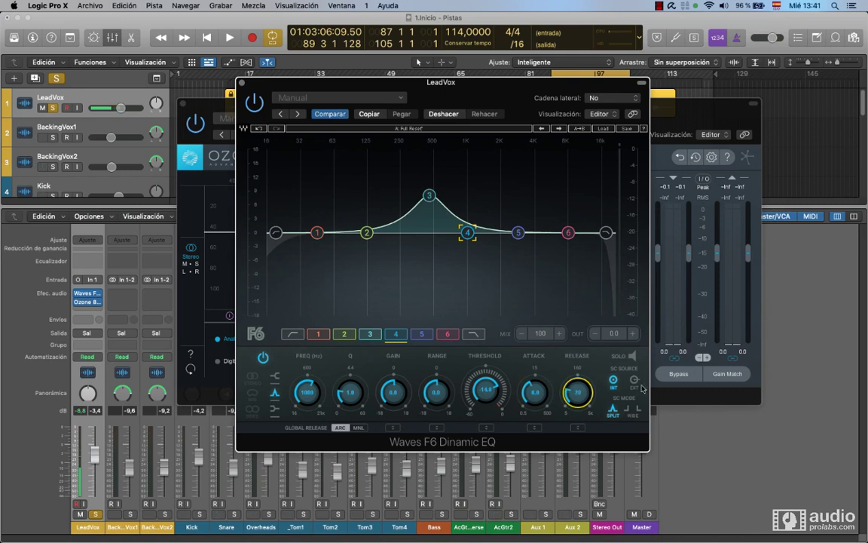
left_click(641, 357)
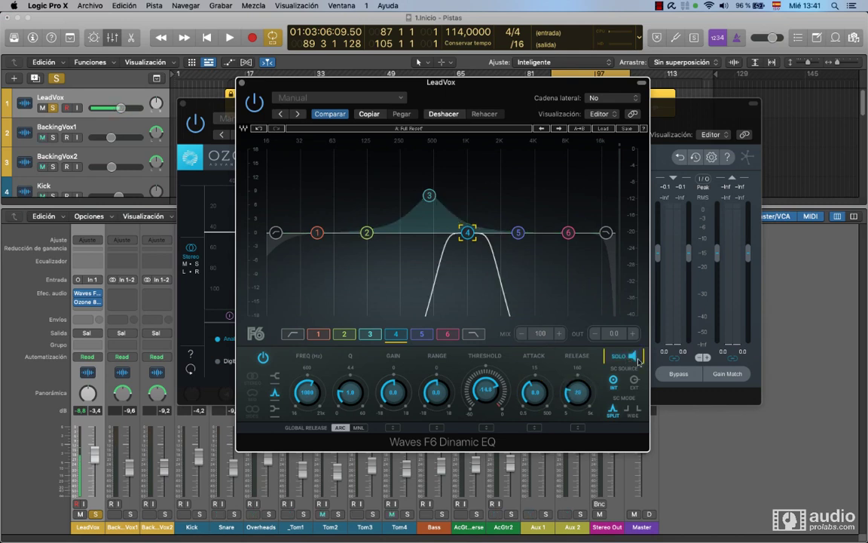
left_click(637, 359)
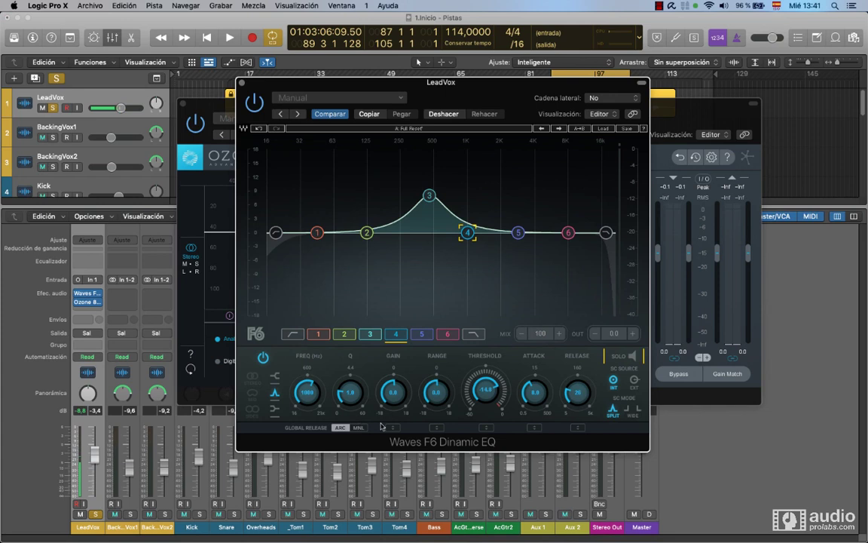
Close the Waves F6 window and remove that plug-in from the LeadVox channel.
left_click(241, 83)
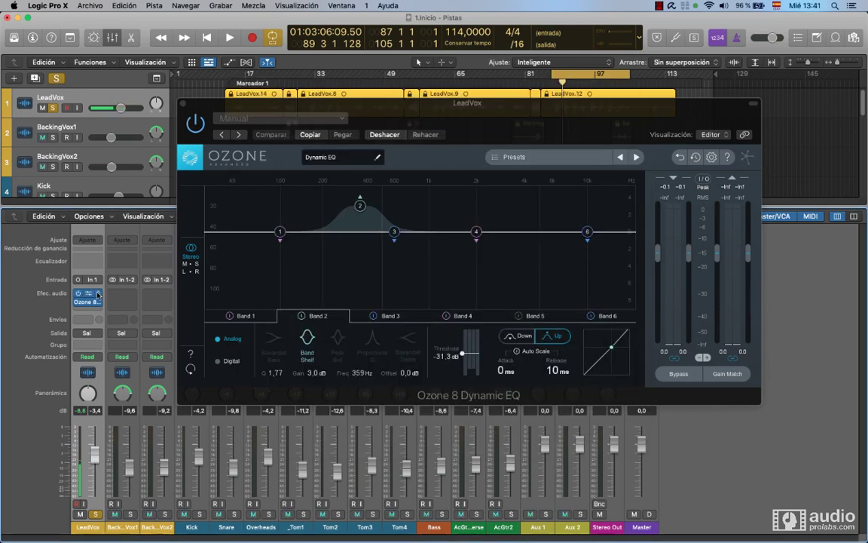
left_click(98, 293)
left_click(128, 296)
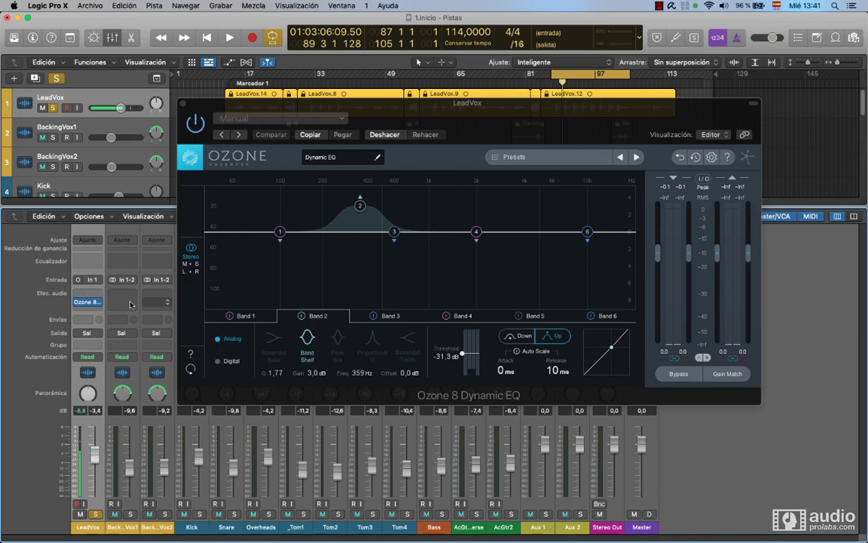
Add a Channel EQ to the LeadVox channel, close its window and bypass the plug-in.
left_click(86, 260)
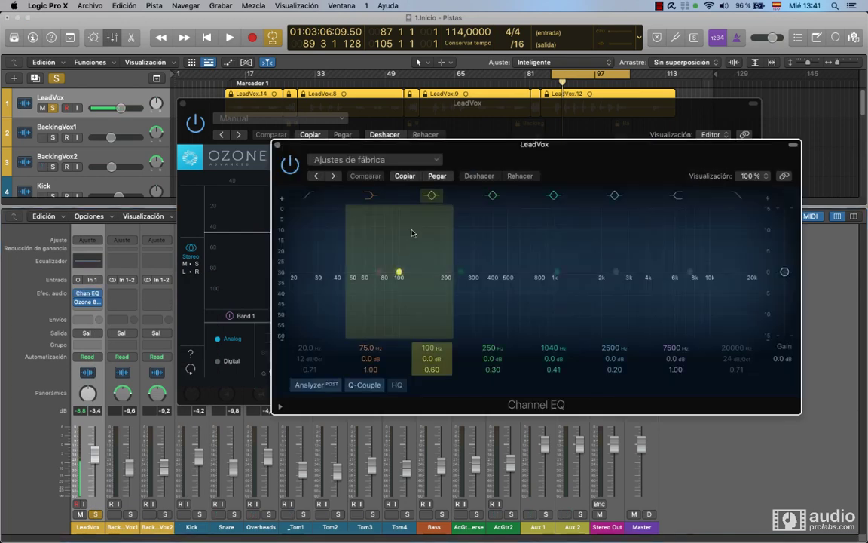
left_click_drag(459, 272, 478, 272)
left_click(290, 164)
left_click(278, 145)
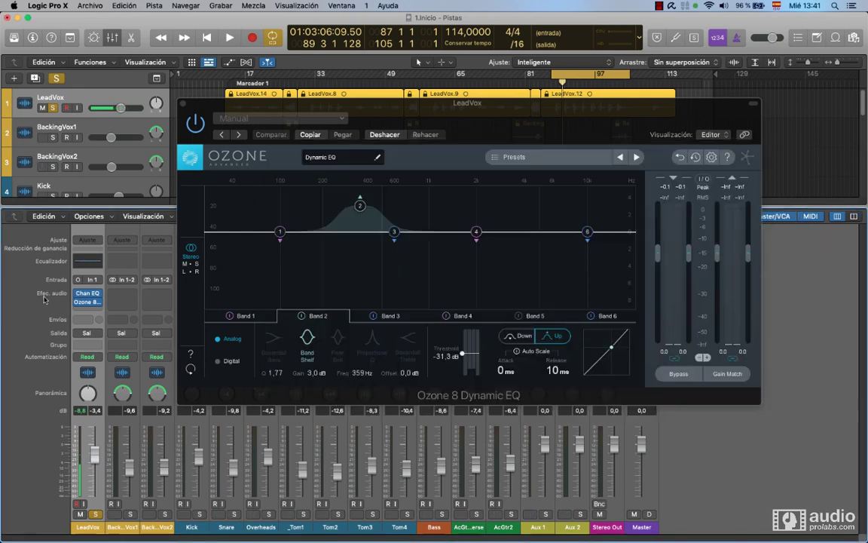
left_click(78, 294)
Set Ozone Band 2's threshold to about -25.7 dB and move the band to about 3.8 dB at 345 Hz.
left_click_drag(409, 99, 428, 150)
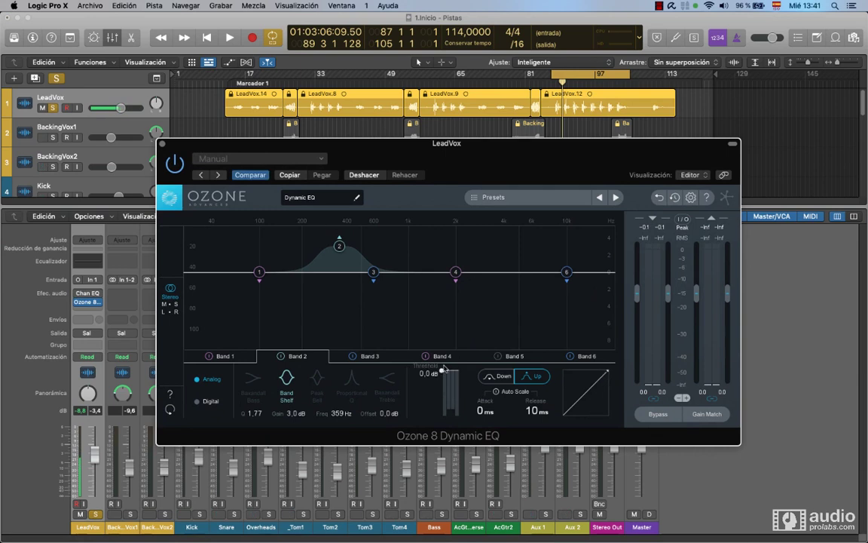
left_click_drag(442, 395, 443, 391)
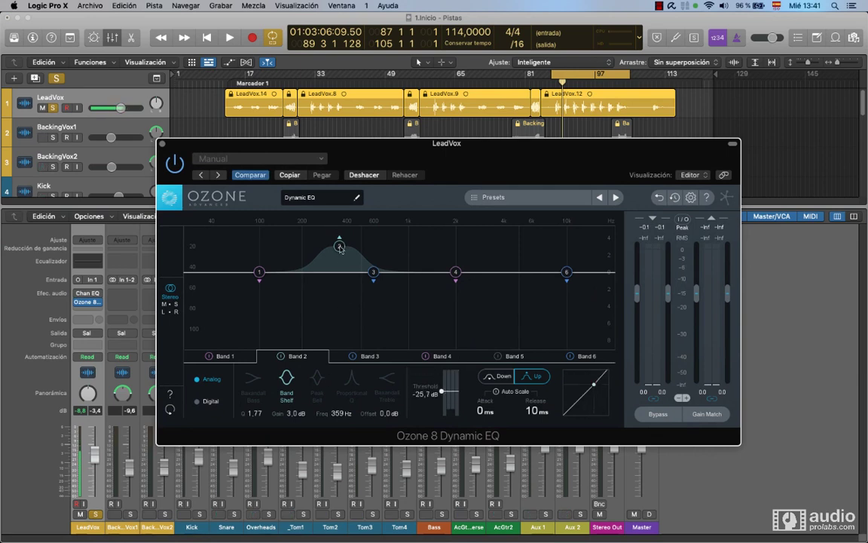
left_click_drag(340, 246, 337, 240)
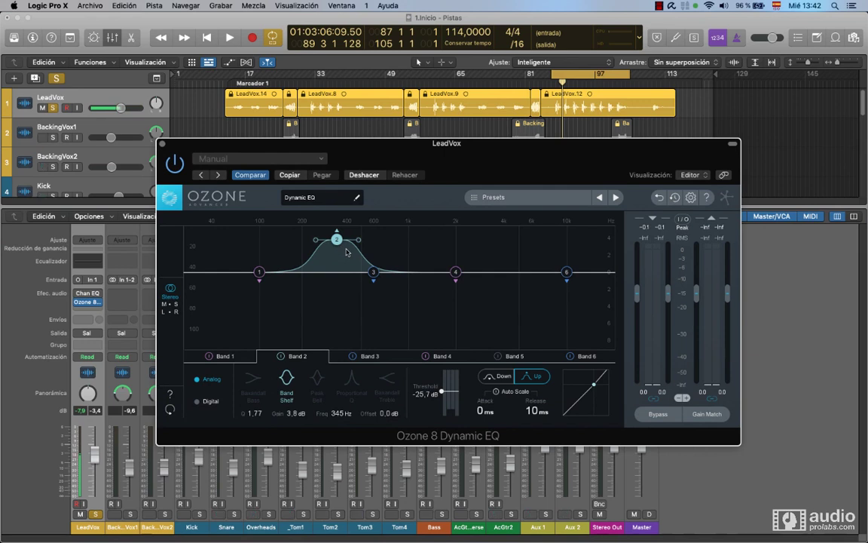
Start playback, sweep Band 2's threshold from 0 dB down to about -74.6 dB, and set its attack to 23 ms.
key("space")
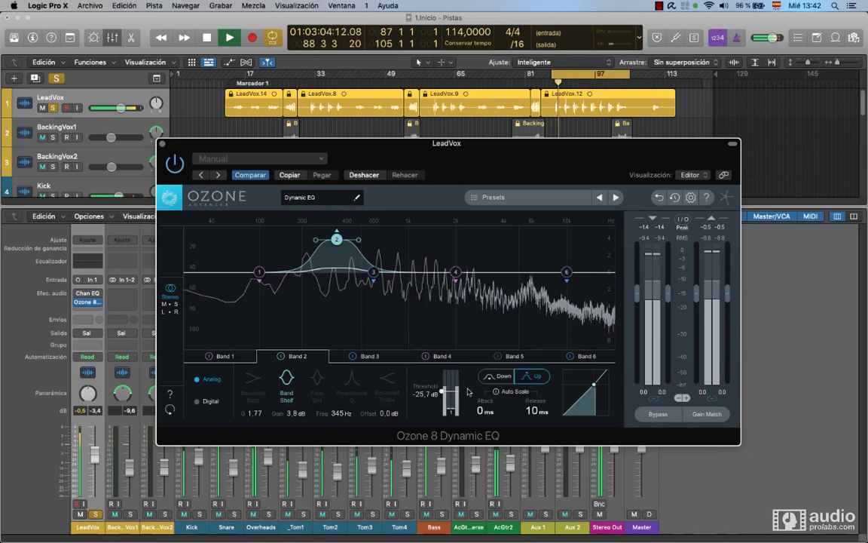
left_click_drag(445, 394, 445, 370)
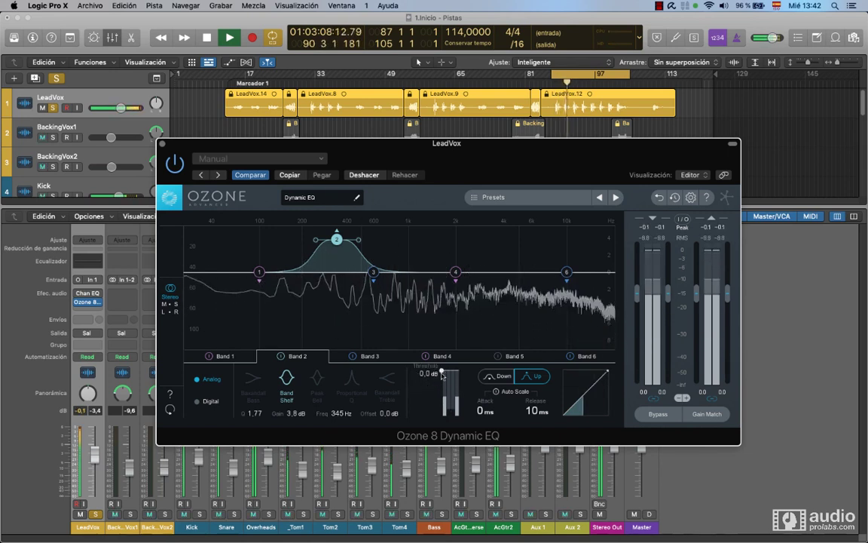
left_click_drag(441, 376, 449, 409)
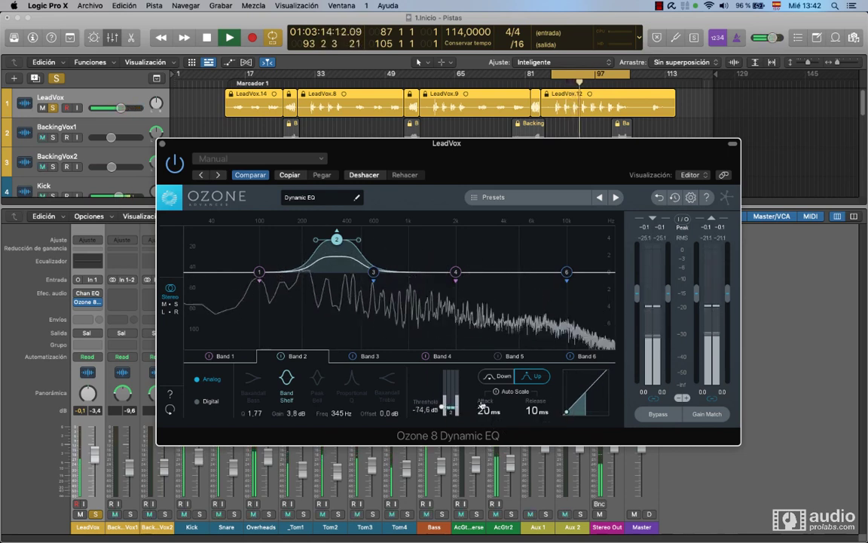
left_click_drag(482, 410, 481, 404)
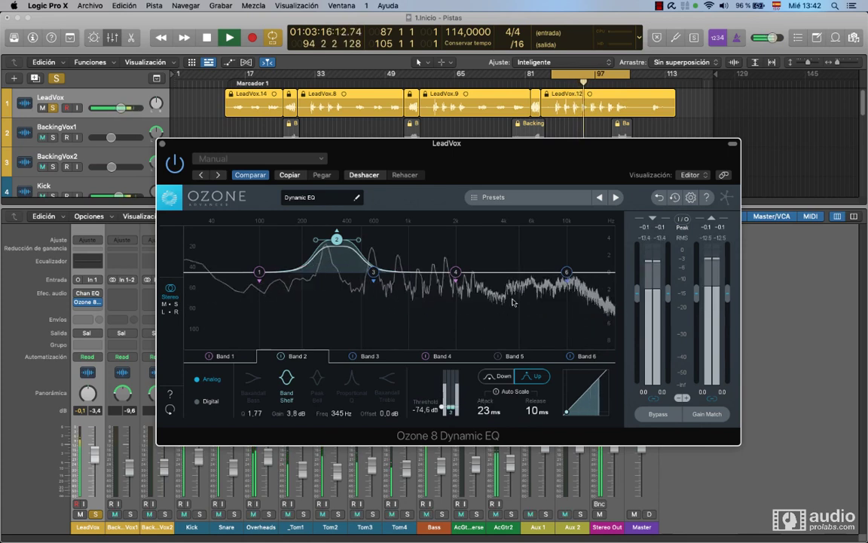
Switch Band 2 to Down, set its threshold to about -46.8 dB and release to 0 ms, and stop playback.
left_click(498, 376)
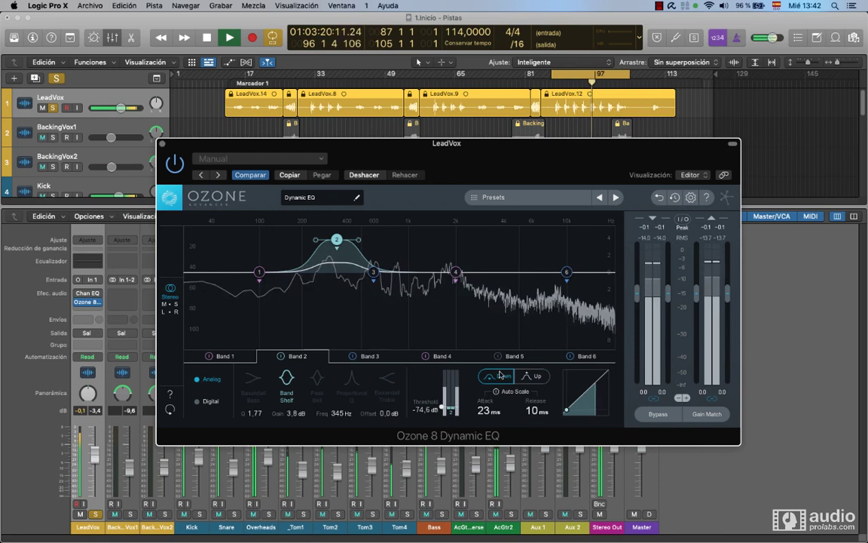
left_click_drag(443, 407, 443, 422)
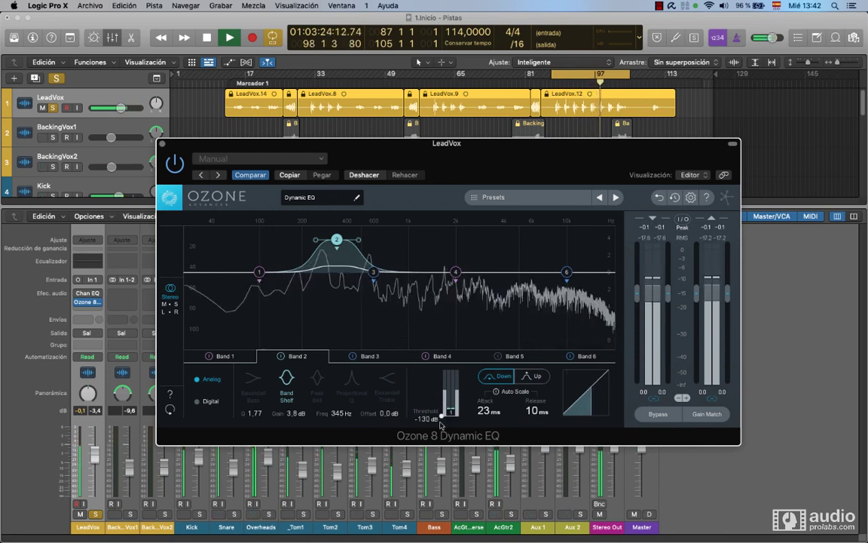
left_click_drag(444, 415, 443, 400)
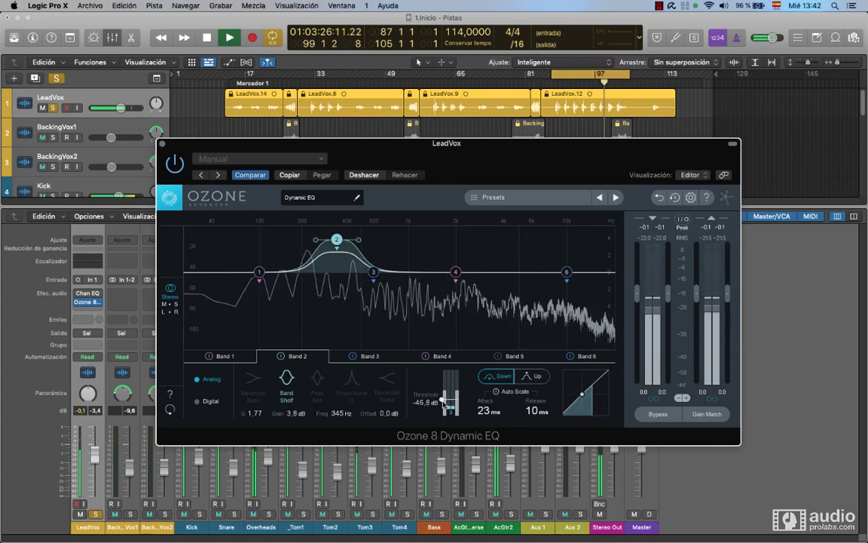
left_click_drag(532, 411, 532, 420)
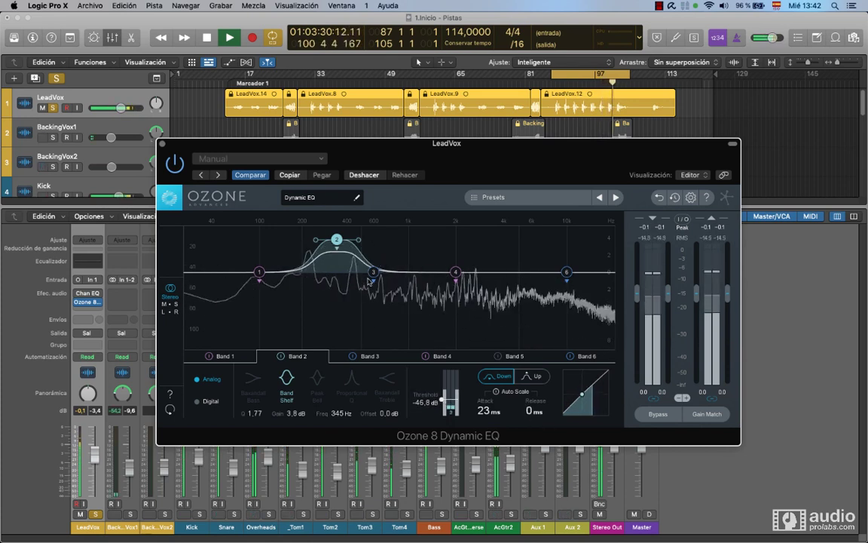
key("space")
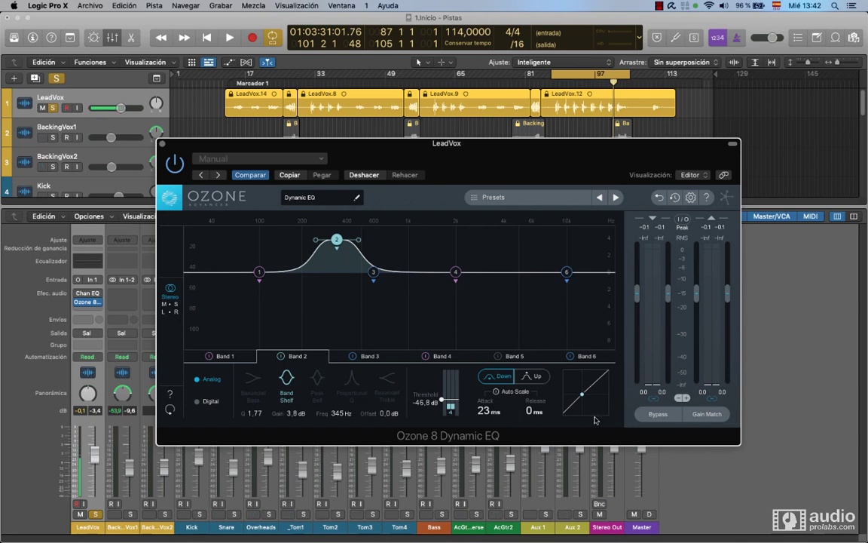
Widen Band 2's shelf to a Q of about 0.46, centred near 348 Hz.
mouse_move(442, 400)
left_mouse_down()
mouse_move(441, 339)
mouse_move(444, 400)
left_mouse_up()
left_click_drag(359, 239, 338, 242)
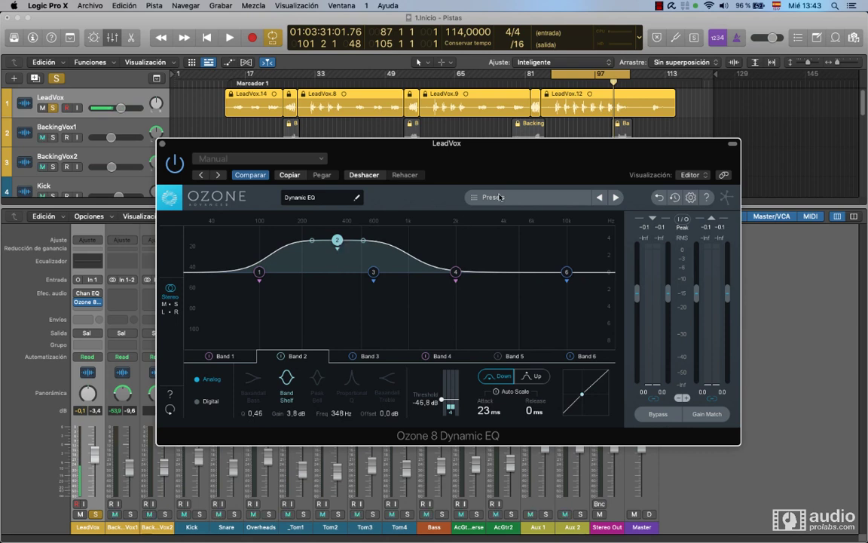
Start playback, set Band 2's attack to 13 ms, switch it to Up, and set its threshold to about -31.3 dB.
key("space")
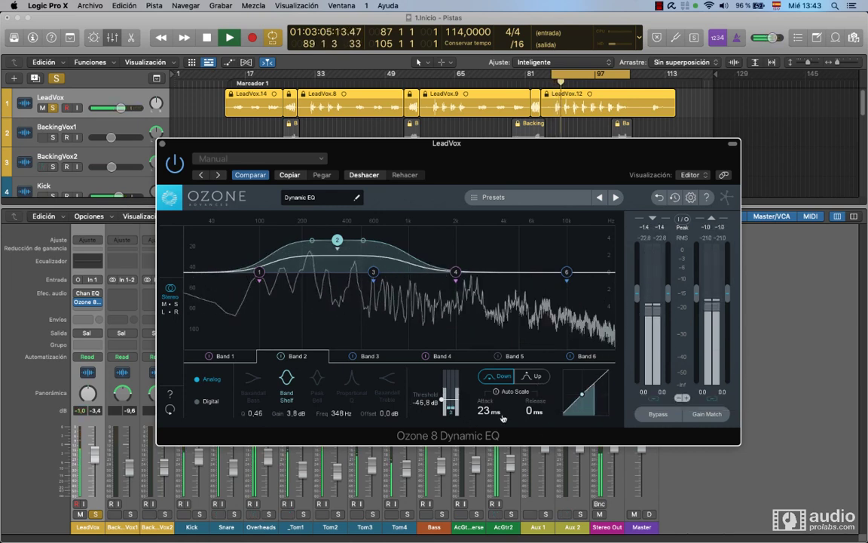
left_click_drag(480, 411, 482, 413)
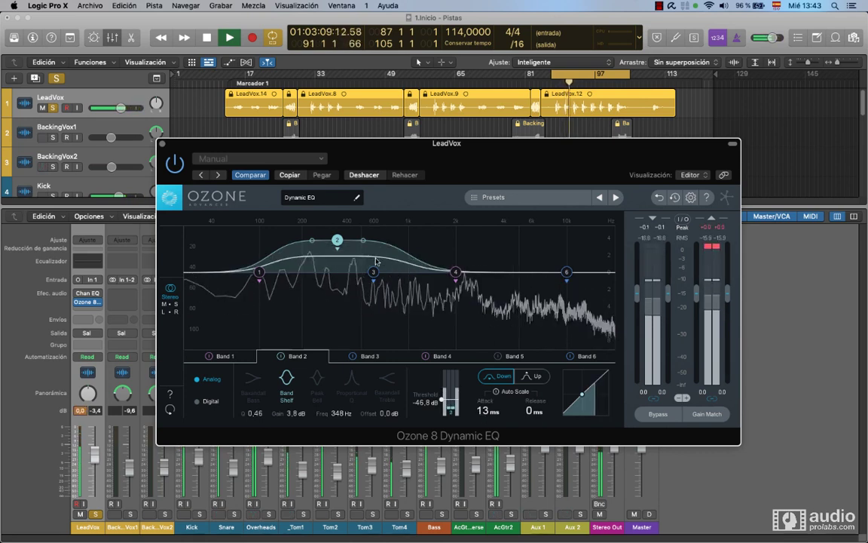
left_click(537, 378)
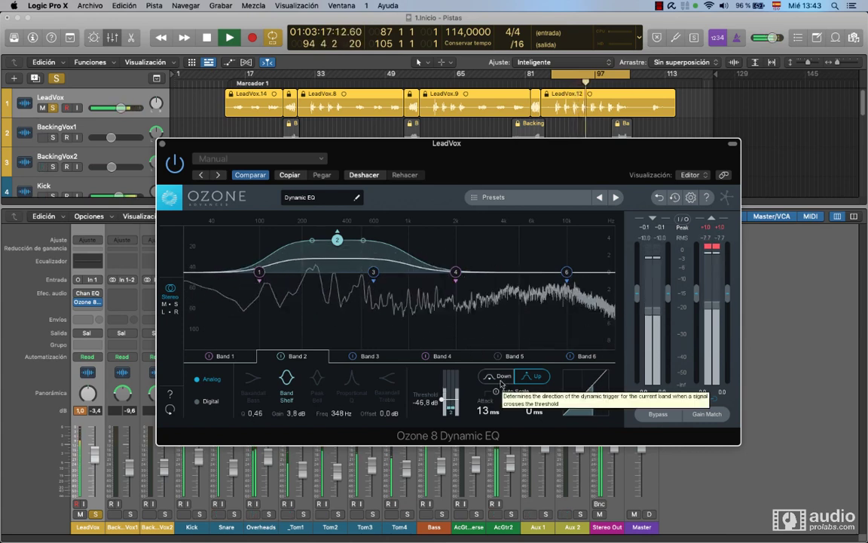
left_click_drag(441, 399, 442, 393)
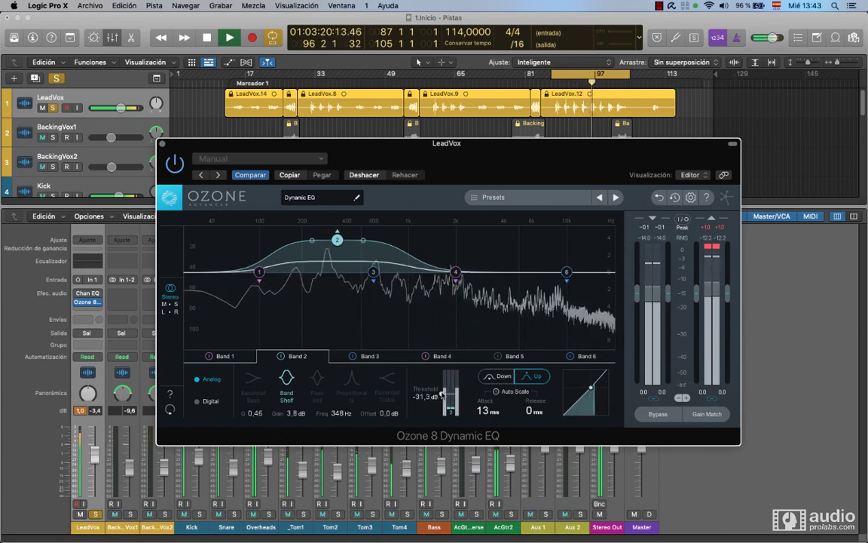
Switch Band 2 to Down, lower it to a cut of about -4.2 dB at 359 Hz, and switch it back to Up.
left_click(501, 377)
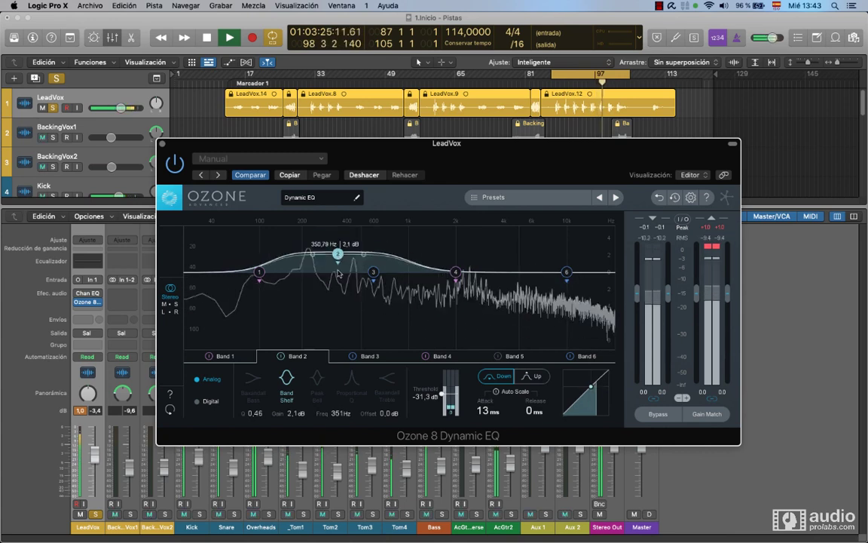
left_click_drag(338, 274, 339, 308)
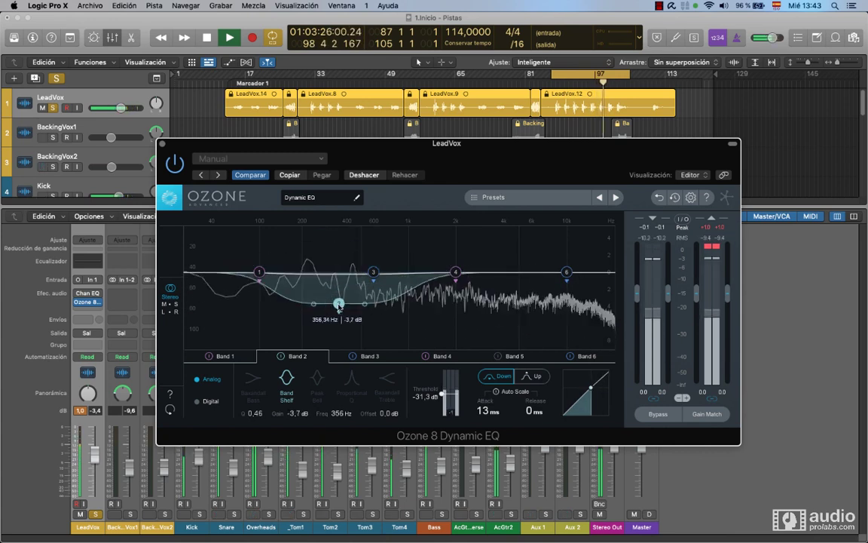
left_click(537, 378)
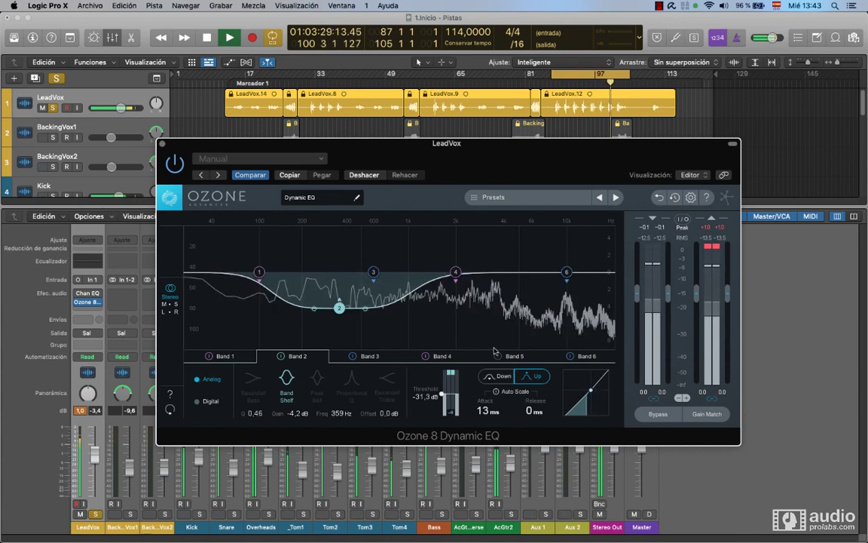
Set Band 2's threshold to about -35.1 dB and its release to 30 ms, and stop playback.
left_click_drag(442, 393, 443, 400)
left_click_drag(530, 404, 531, 406)
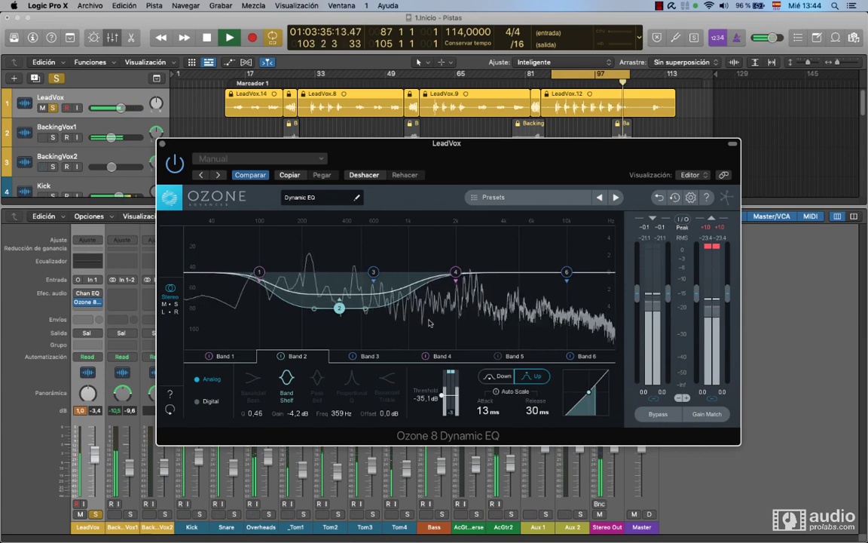
key("space")
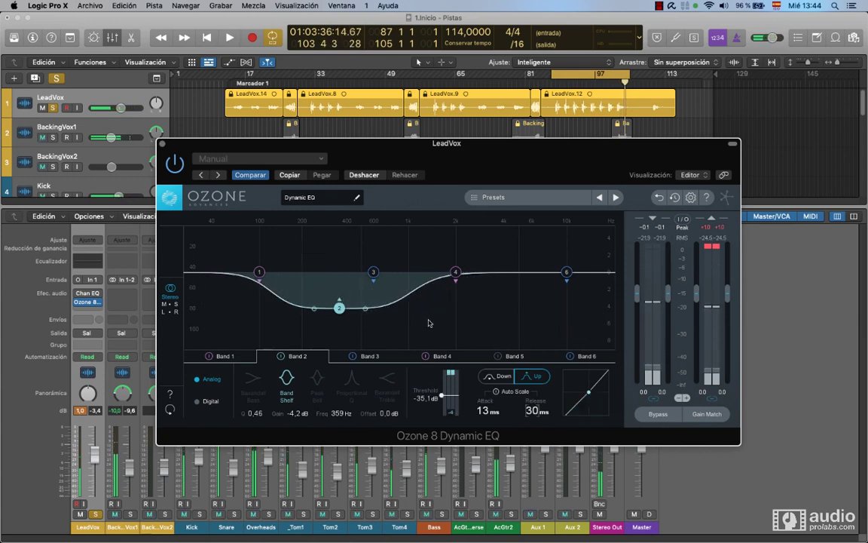